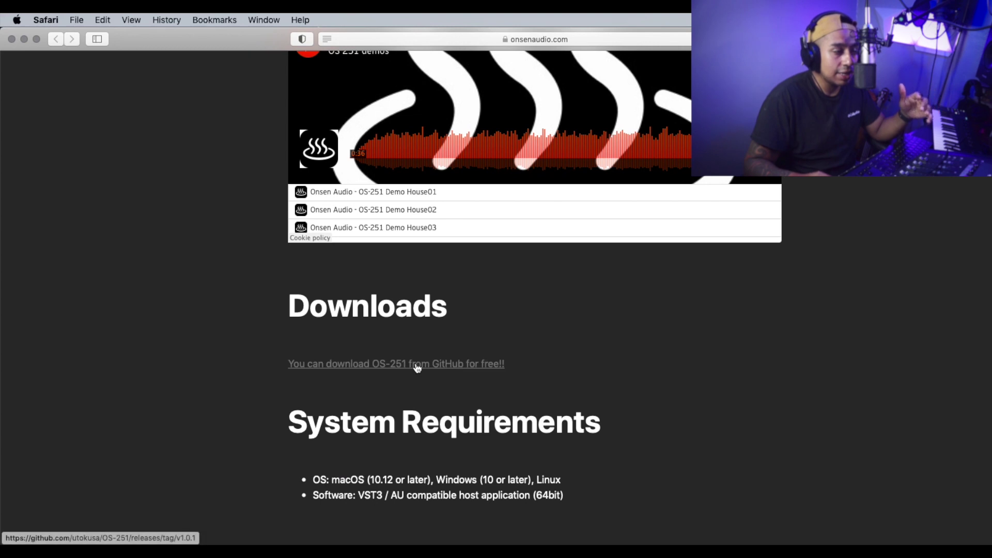
# Download OS-251-macOS.dmg from the OS-251 v1.0.1 release page on GitHub.
pyautogui.click(423, 368)
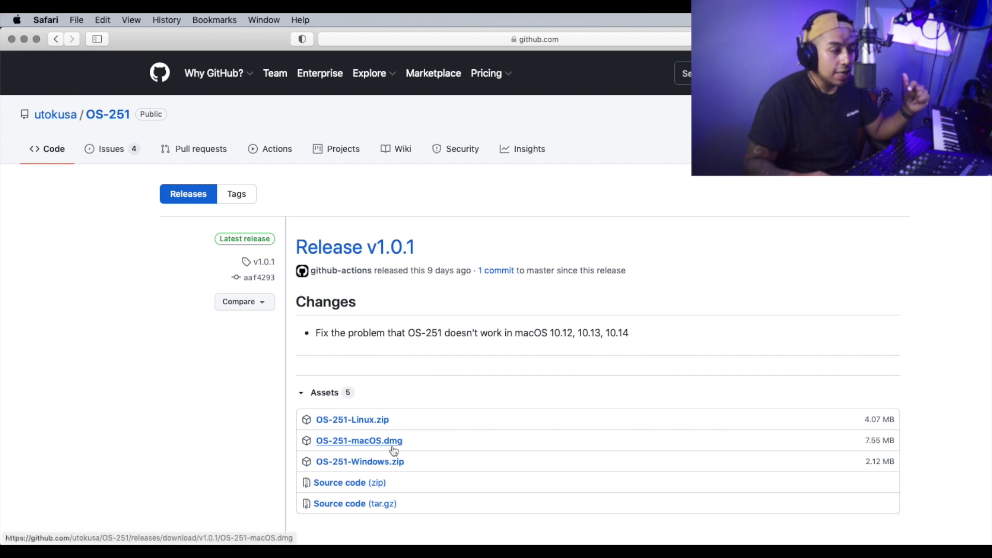
pyautogui.scroll(-3, 538, 453)
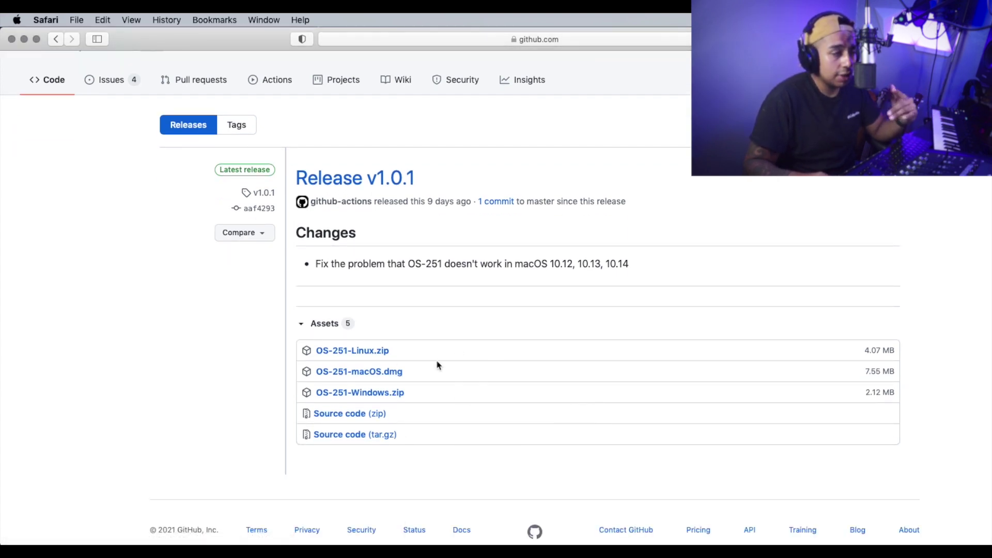
pyautogui.click(372, 382)
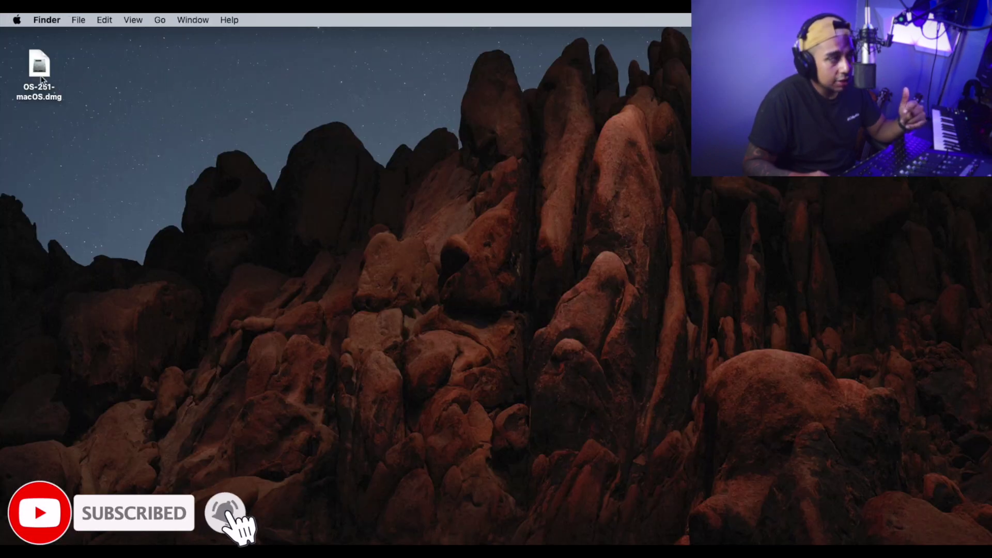
# Start the OS-251.pkg installer from the downloaded disk image, accept the licence and advance to the installation type.
pyautogui.moveTo(39, 65); pyautogui.dragTo(234, 122)
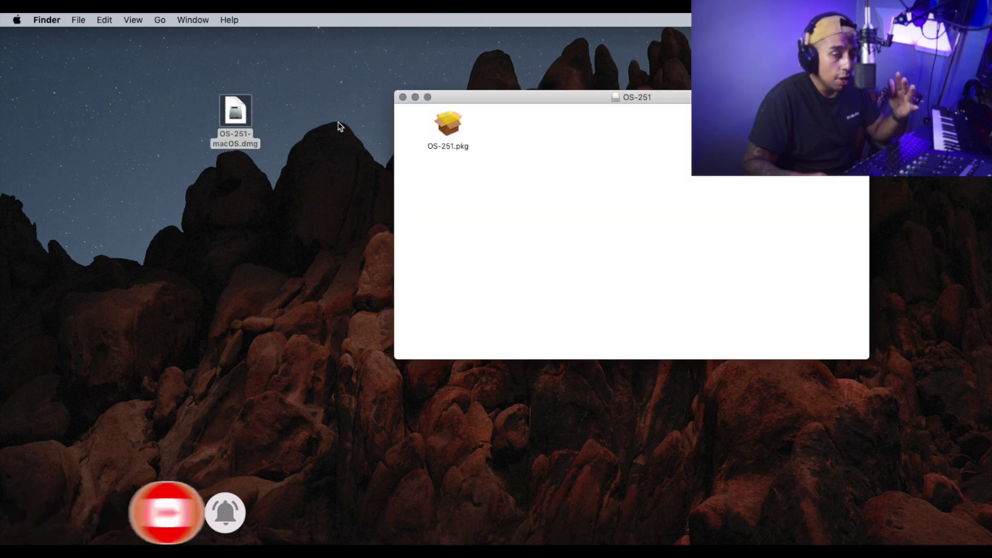
pyautogui.doubleClick(448, 124)
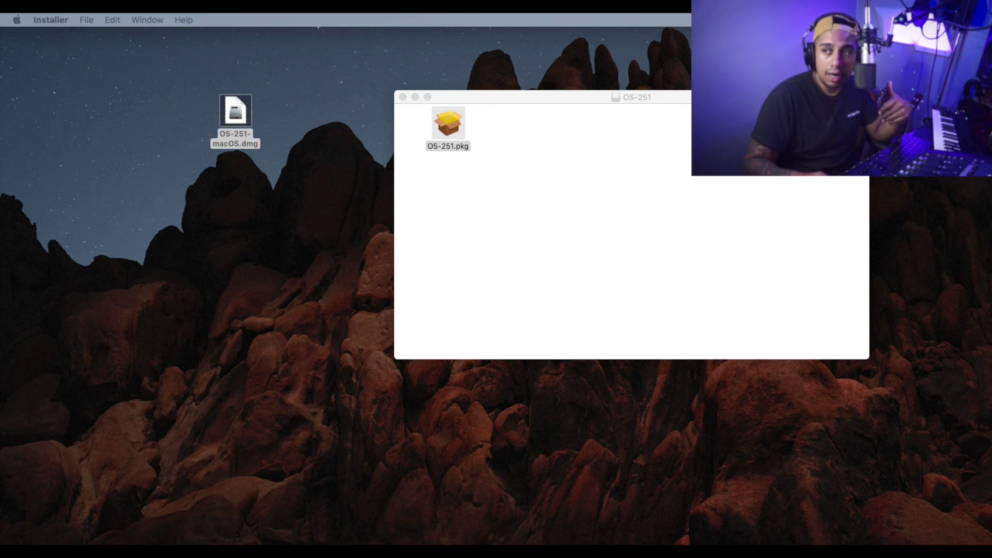
pyautogui.click(823, 344)
pyautogui.click(825, 344)
pyautogui.click(802, 194)
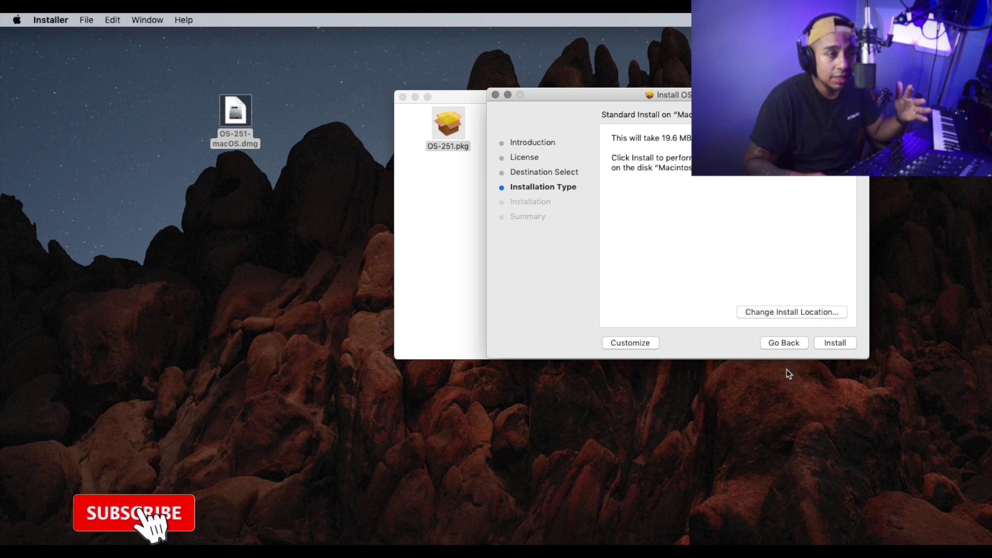
# Close the installer and the OS-251 disk image window, and return the disk image file to the desktop corner.
pyautogui.click(496, 94)
pyautogui.click(403, 97)
pyautogui.moveTo(249, 107); pyautogui.dragTo(53, 63)
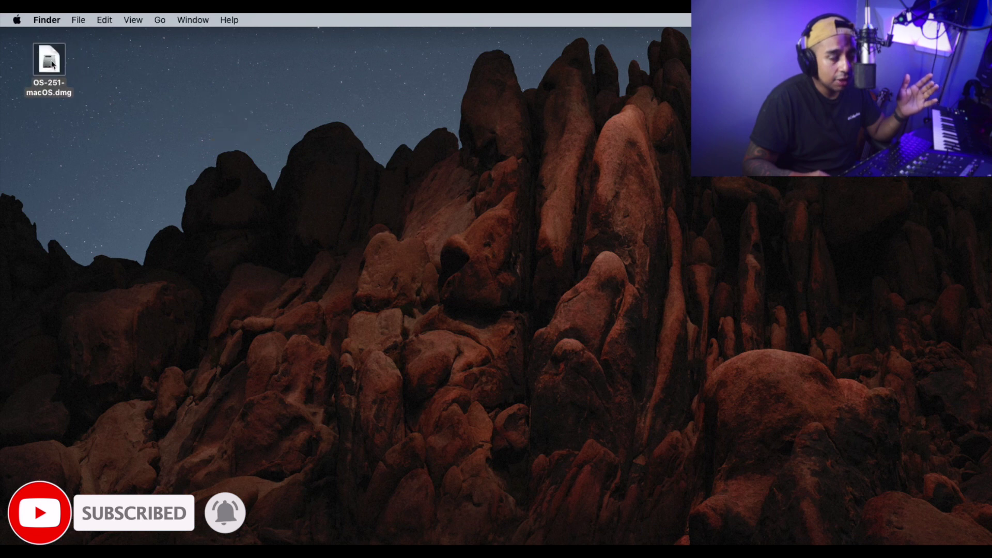
# Switch to Ableton Live 11 Suite, load Onsen Audio's OS-251 Audio Unit on the first track and reposition its window.
pyautogui.moveTo(638, 543)
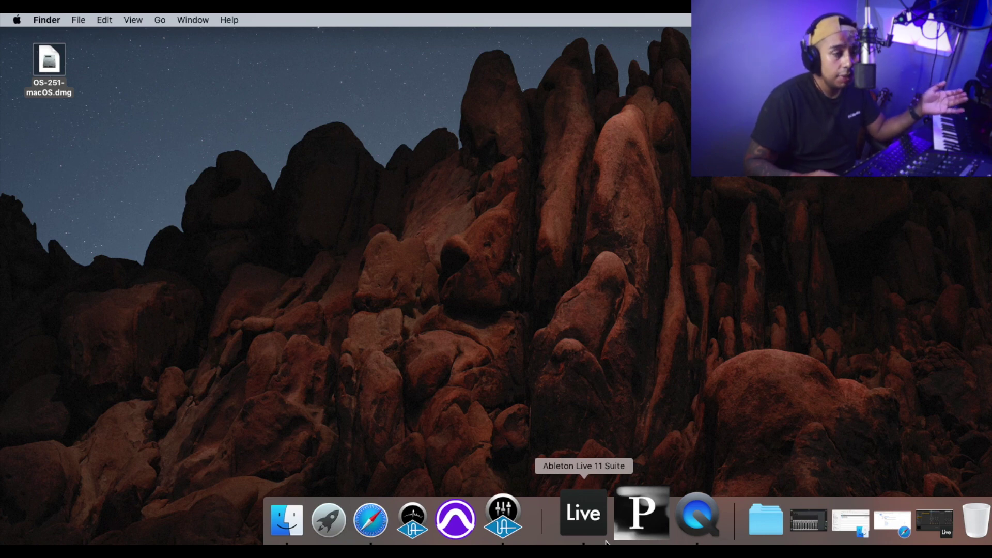
pyautogui.click(606, 540)
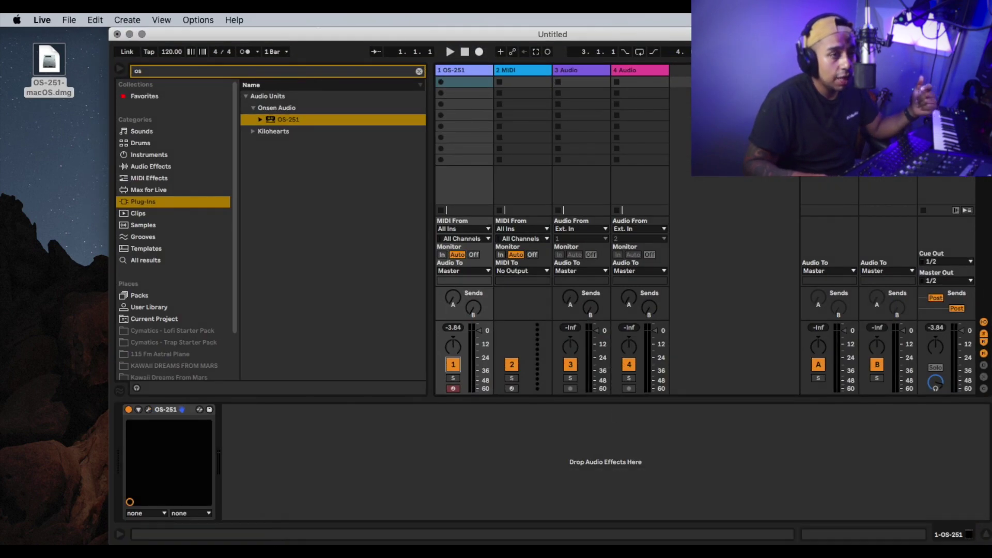
pyautogui.moveTo(108, 31); pyautogui.dragTo(1, 17)
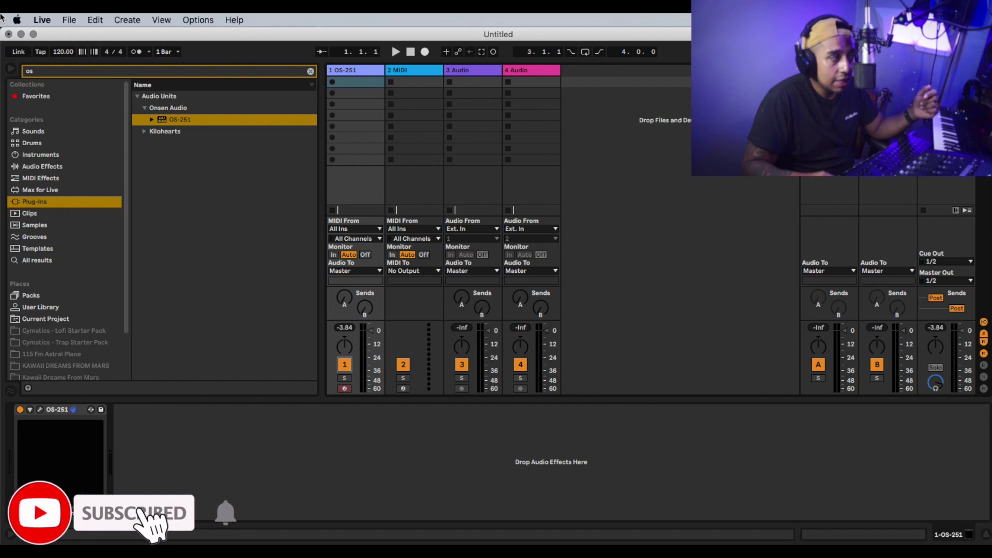
pyautogui.doubleClick(168, 119)
pyautogui.moveTo(723, 126); pyautogui.dragTo(287, 68)
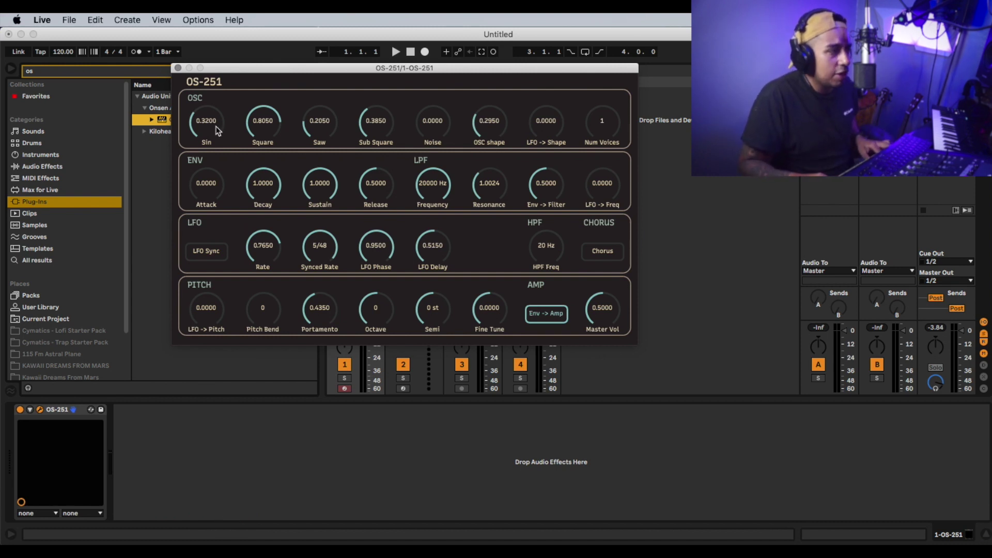
# Set the OS-251 oscillator levels to Sin 0.095, Square 0.175 and Saw 0.8.
pyautogui.moveTo(217, 131); pyautogui.dragTo(268, 135)
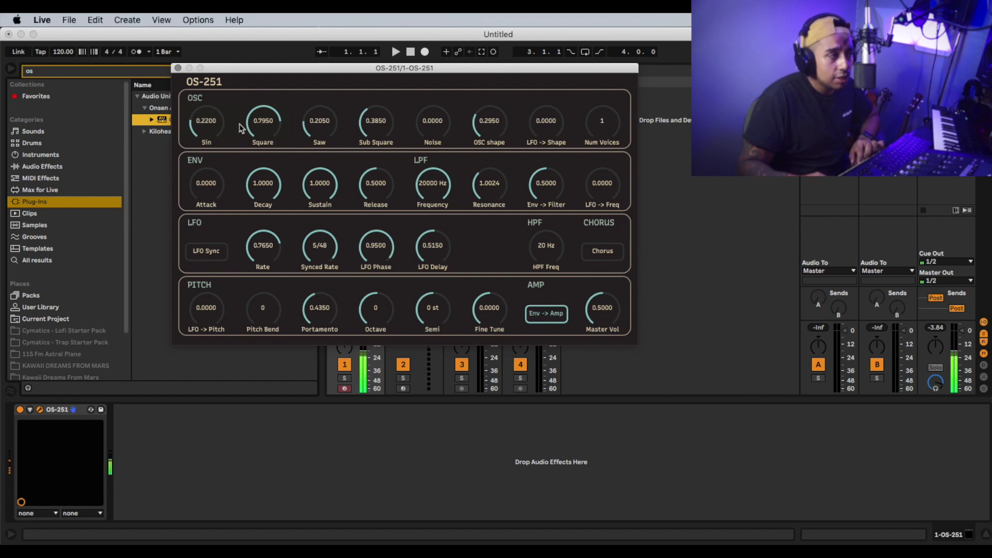
pyautogui.moveTo(207, 129)
pyautogui.mouseDown()
pyautogui.moveTo(199, 85)
pyautogui.moveTo(210, 137)
pyautogui.mouseUp()
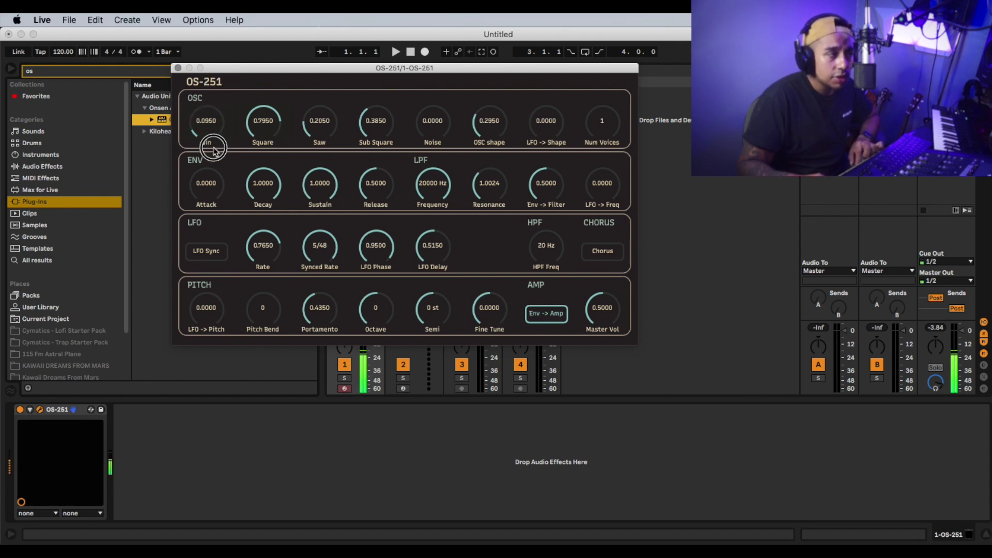
pyautogui.moveTo(265, 113); pyautogui.dragTo(260, 186)
pyautogui.moveTo(308, 124); pyautogui.dragTo(331, 92)
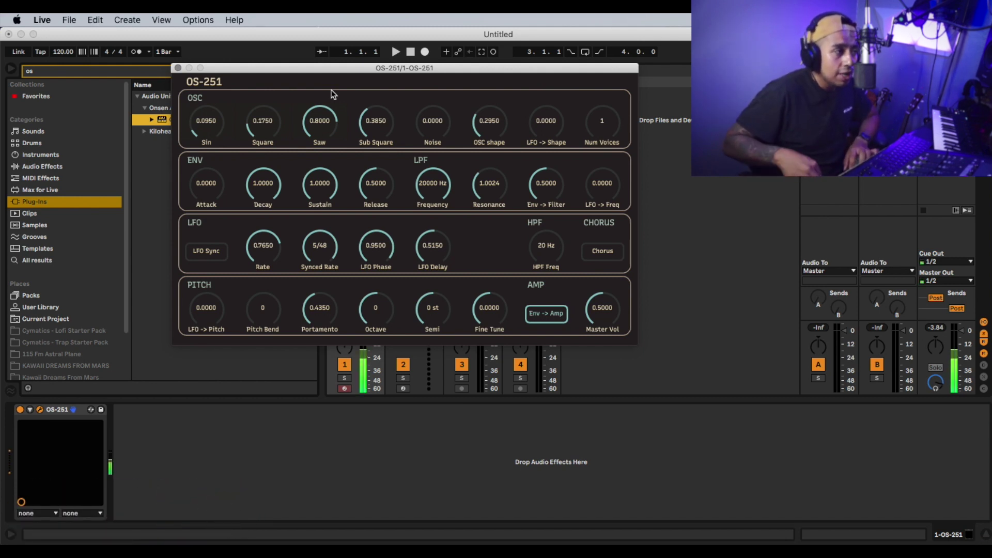
# Set Noise to 0.115 and OSC shape to 0.22, and try LFO -> Shape at 0.495 before returning it to 0.
pyautogui.moveTo(431, 128); pyautogui.dragTo(442, 209)
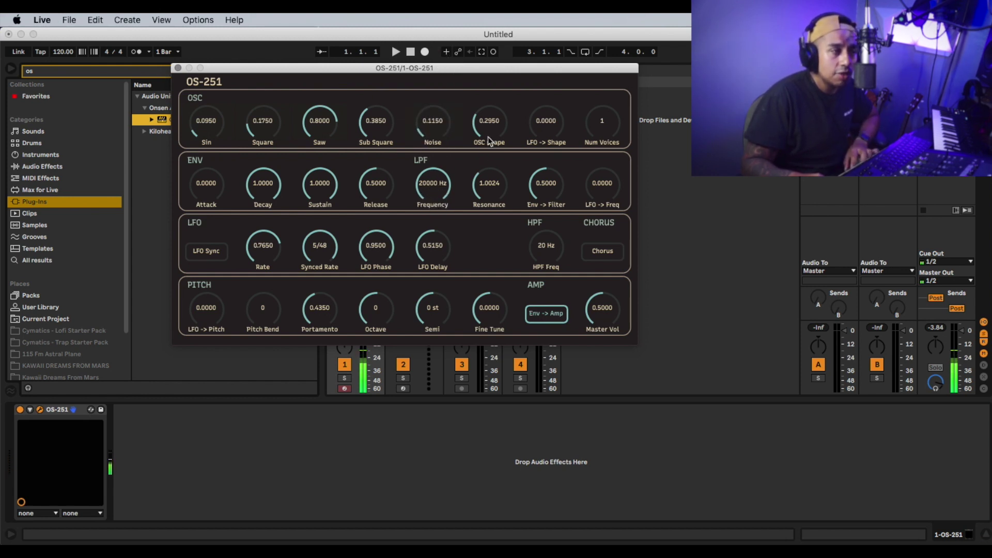
pyautogui.moveTo(489, 120); pyautogui.dragTo(492, 144)
pyautogui.moveTo(562, 128); pyautogui.dragTo(554, 70)
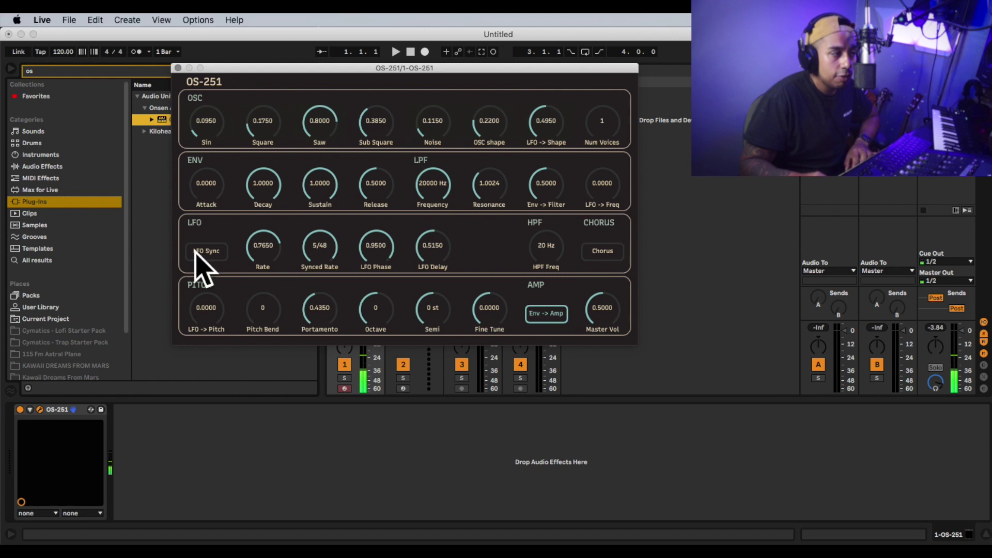
pyautogui.moveTo(559, 116); pyautogui.dragTo(545, 257)
# Try Num Voices at 10, reduce it again and settle on 3 voices.
pyautogui.moveTo(610, 113); pyautogui.dragTo(644, 16)
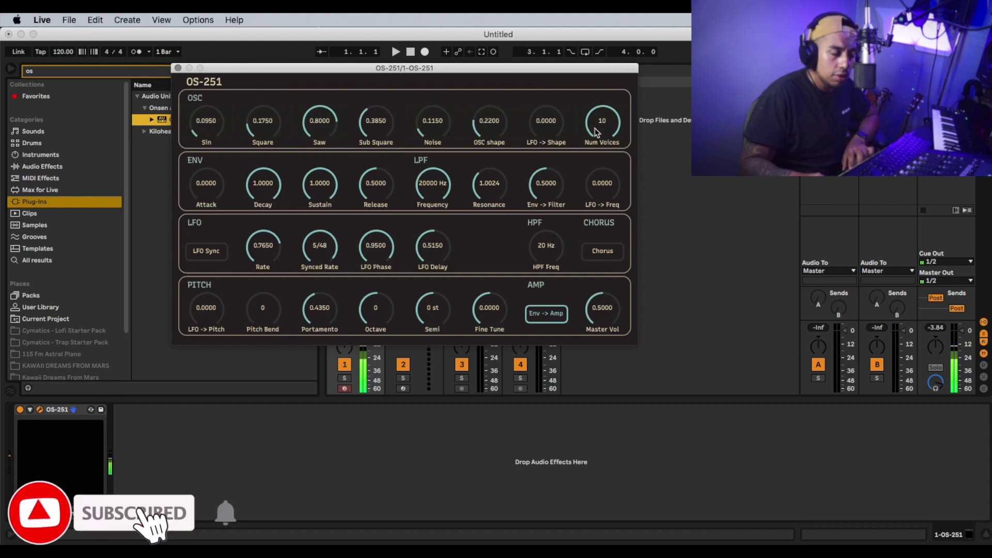
pyautogui.moveTo(597, 132); pyautogui.dragTo(631, 210)
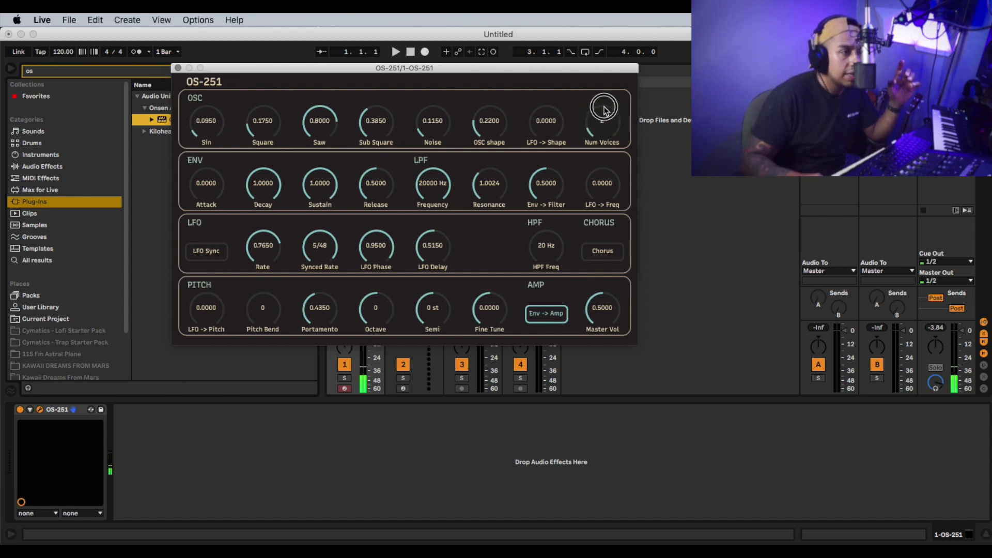
pyautogui.moveTo(607, 106); pyautogui.dragTo(609, 106)
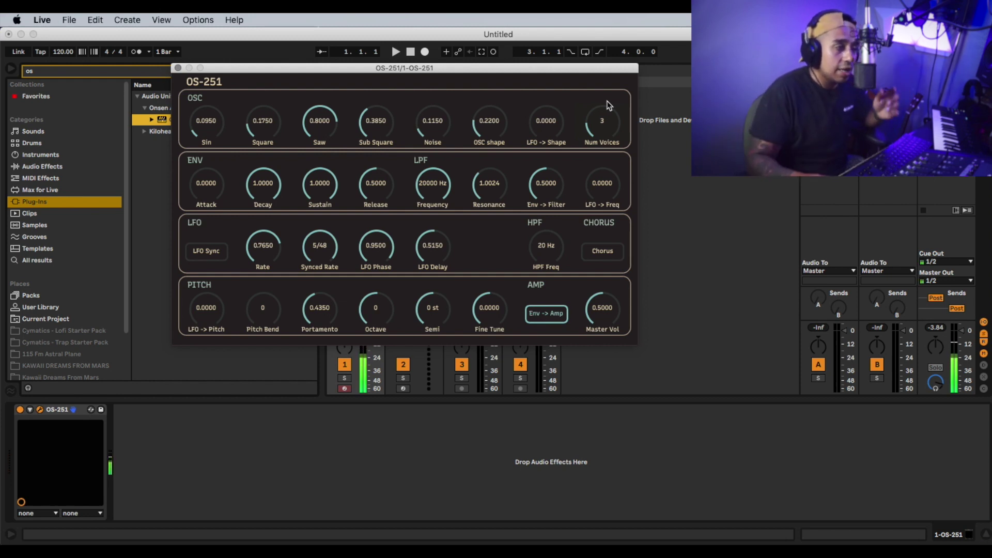
# Try the envelope Attack at 0.58 and 0.18, return it to 0, and raise Release to 0.9.
pyautogui.moveTo(191, 185); pyautogui.dragTo(210, 128)
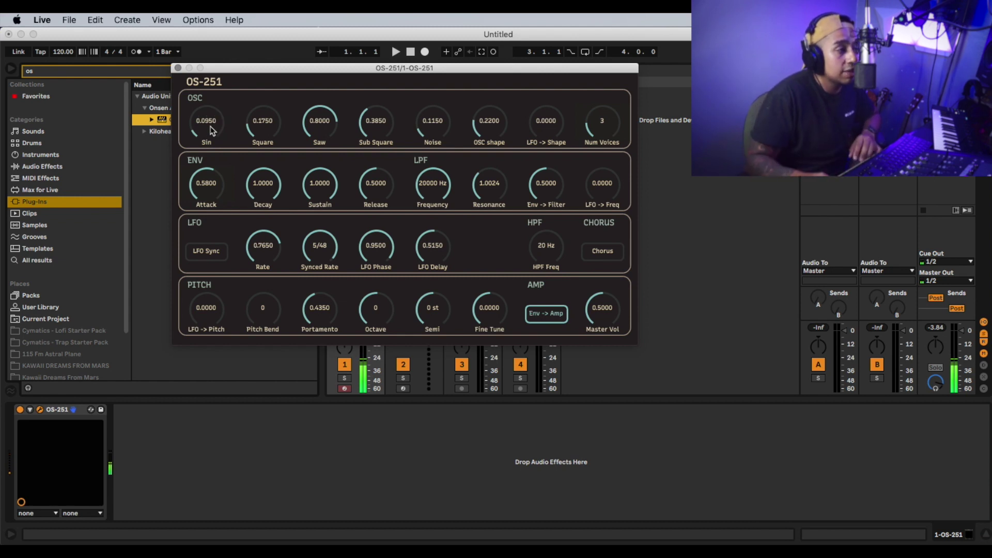
pyautogui.moveTo(211, 200); pyautogui.dragTo(215, 253)
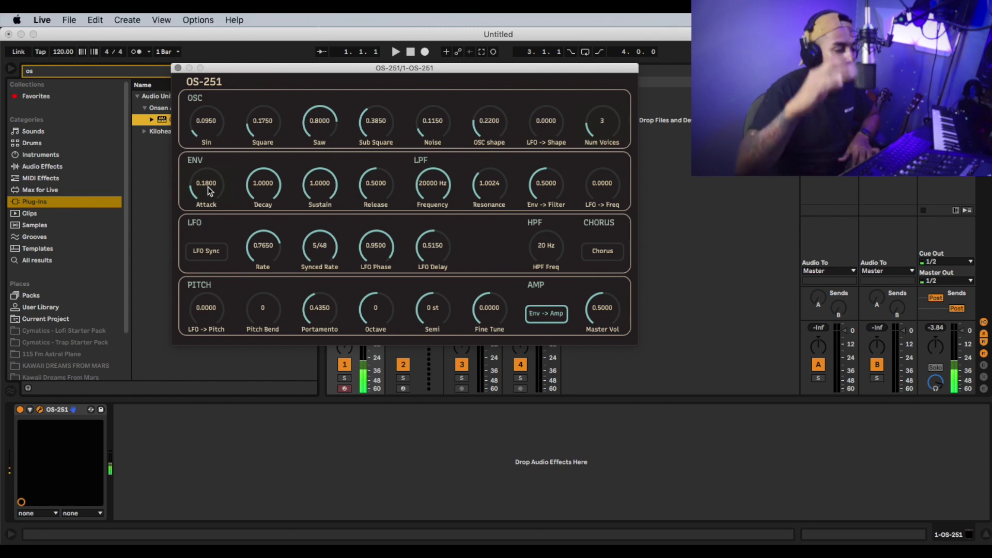
pyautogui.moveTo(210, 192); pyautogui.dragTo(210, 270)
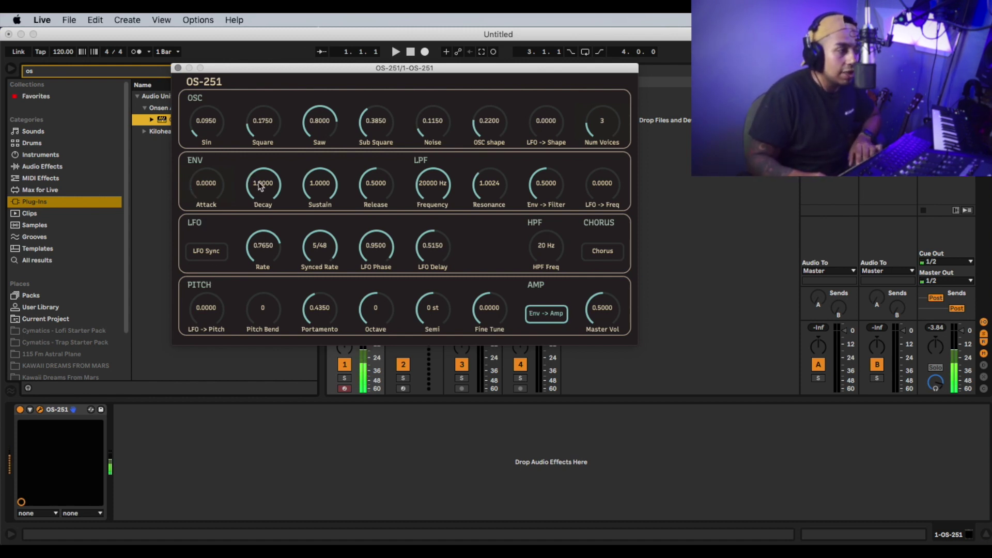
pyautogui.moveTo(376, 186); pyautogui.dragTo(376, 155)
# Set the oscillator mix to Sin 0.67, with Square, Saw and Noise all at 0.
pyautogui.moveTo(319, 121); pyautogui.dragTo(319, 165)
pyautogui.moveTo(262, 124); pyautogui.dragTo(279, 170)
pyautogui.moveTo(202, 129); pyautogui.dragTo(210, 66)
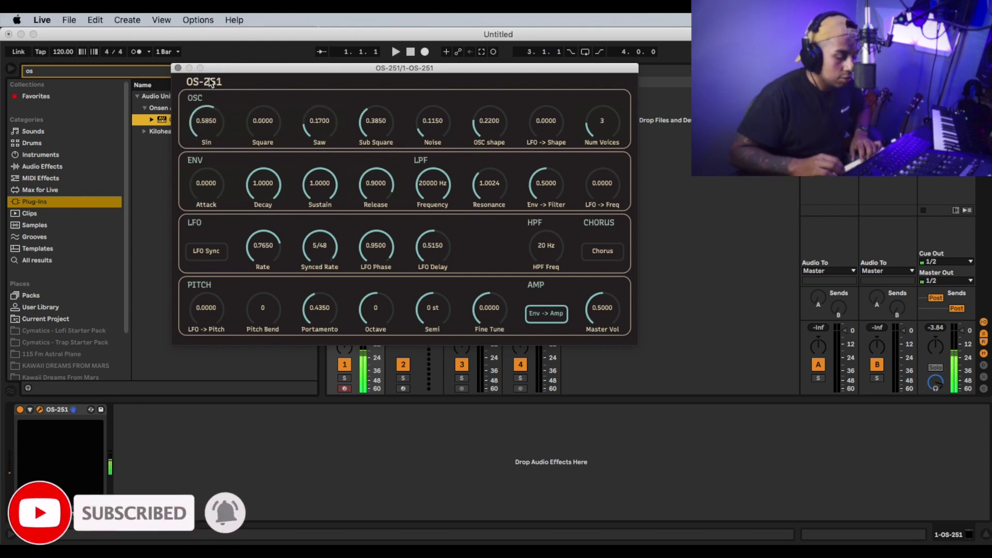
pyautogui.moveTo(432, 124); pyautogui.dragTo(437, 194)
pyautogui.moveTo(182, 123); pyautogui.dragTo(202, 106)
pyautogui.moveTo(319, 123); pyautogui.dragTo(325, 178)
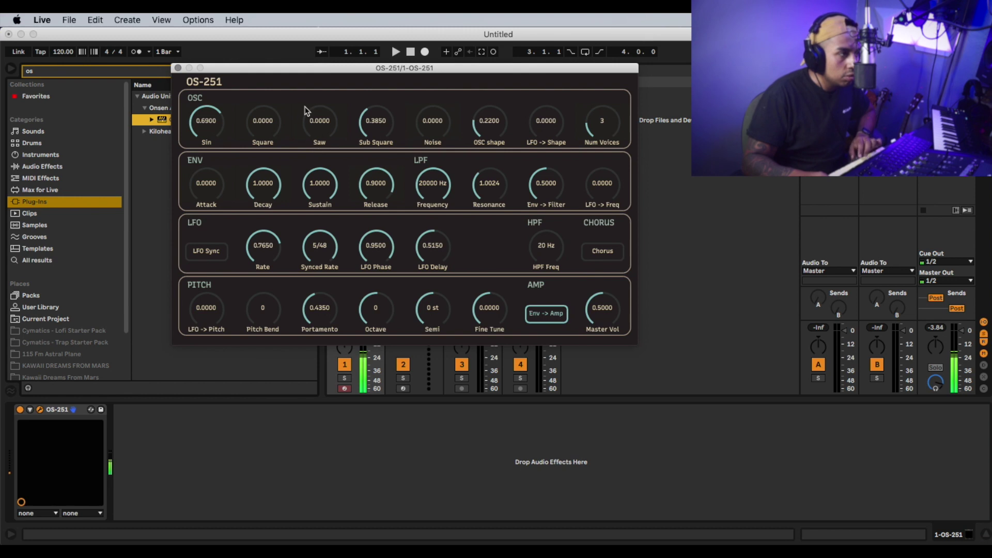
pyautogui.moveTo(218, 125); pyautogui.dragTo(216, 130)
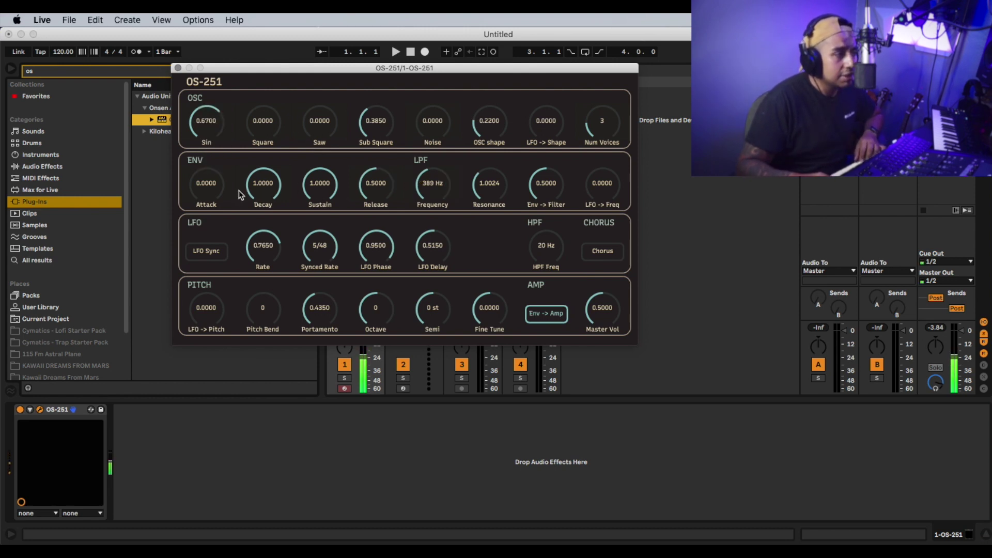
# Try the low-pass filter at 990 Hz with Resonance 8.7303, set Release to 0.965, and bring the filter to 376 Hz and 1.6257.
pyautogui.moveTo(430, 185); pyautogui.dragTo(450, 99)
pyautogui.moveTo(430, 204); pyautogui.dragTo(442, 245)
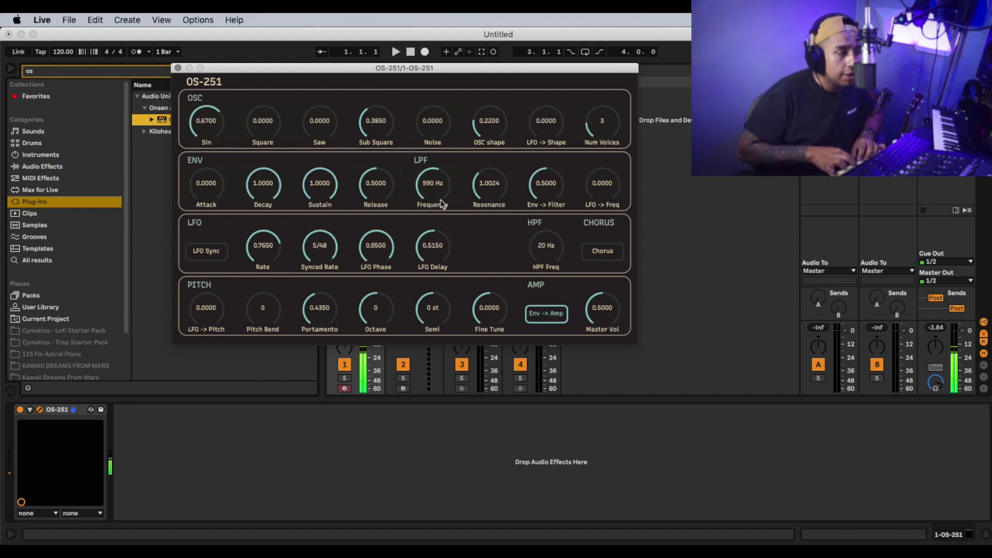
pyautogui.moveTo(487, 187); pyautogui.dragTo(489, 150)
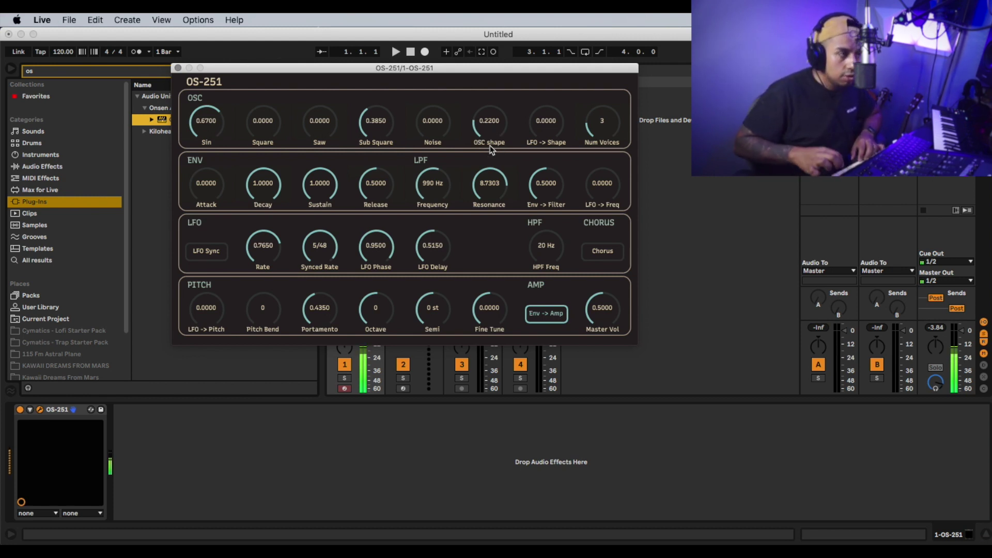
pyautogui.moveTo(376, 178); pyautogui.dragTo(387, 164)
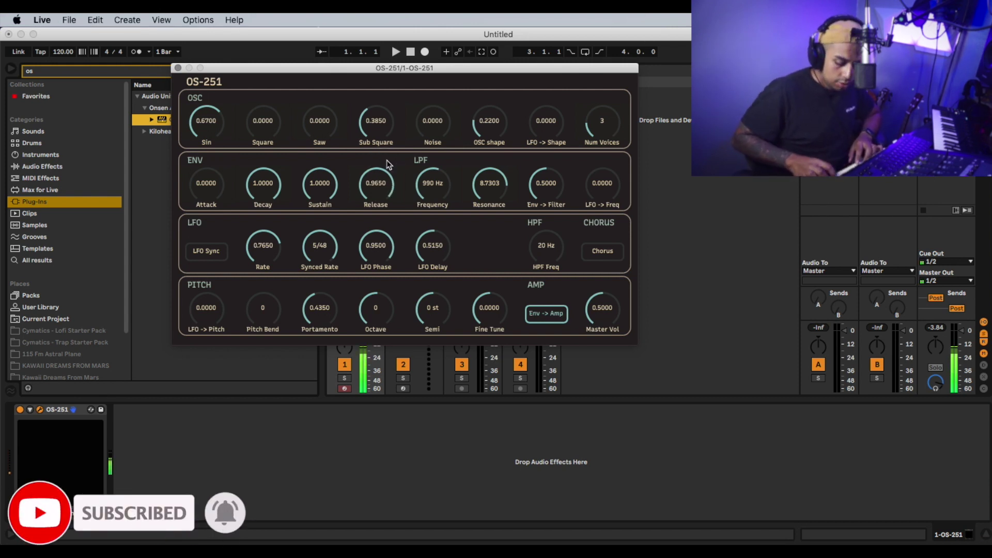
pyautogui.moveTo(498, 210); pyautogui.dragTo(444, 215)
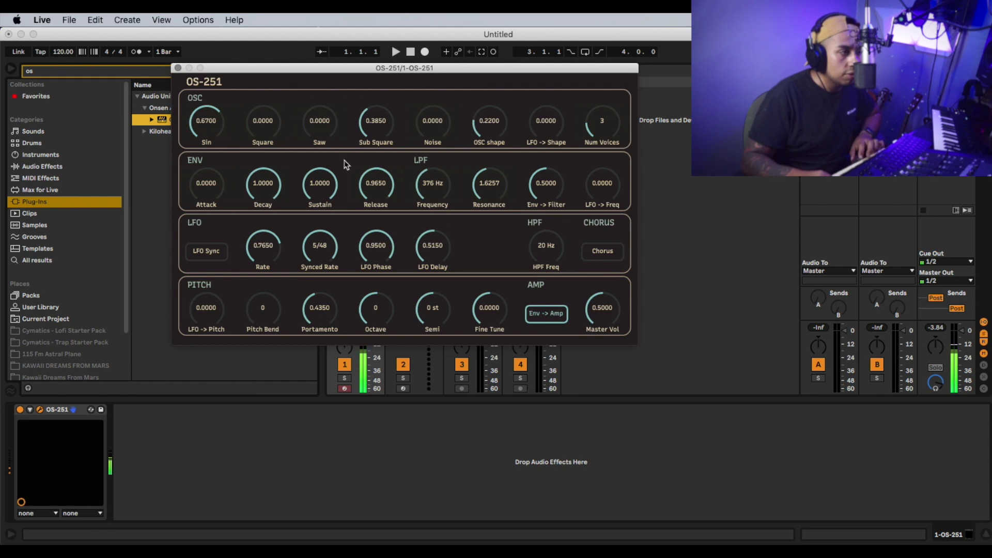
# Set the envelope to Sustain 0.735 and Release 0.47, and the oscillator levels to Square 0.6 and Saw 0.3.
pyautogui.moveTo(324, 174); pyautogui.dragTo(319, 220)
pyautogui.moveTo(376, 191); pyautogui.dragTo(375, 235)
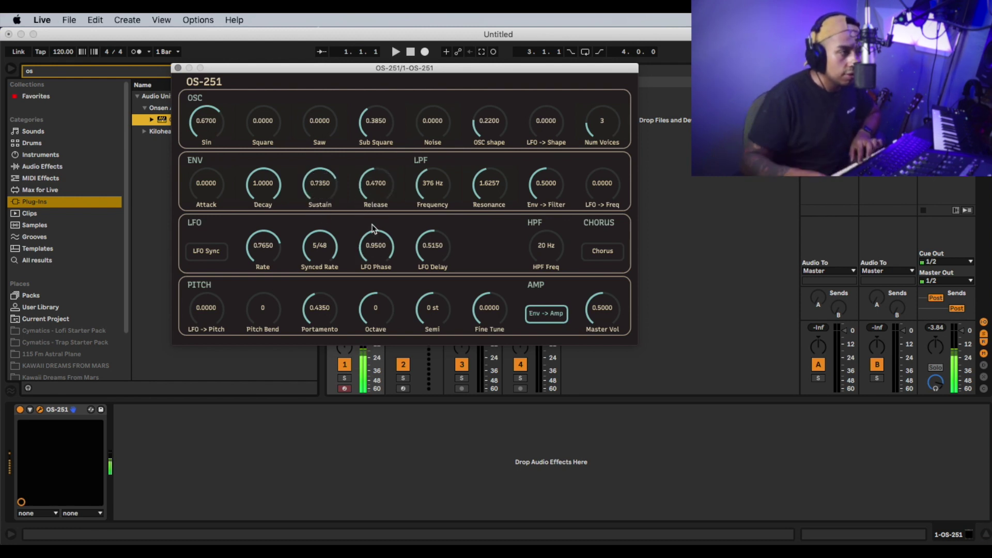
pyautogui.moveTo(334, 119); pyautogui.dragTo(328, 73)
pyautogui.moveTo(254, 120); pyautogui.dragTo(275, 58)
pyautogui.moveTo(322, 127)
pyautogui.mouseDown()
pyautogui.moveTo(289, 130)
pyautogui.moveTo(335, 140)
pyautogui.mouseUp()
# Set the low-pass filter Frequency to 590 Hz, Env -> Filter to 0.49 and LFO -> Freq to 0.3.
pyautogui.moveTo(445, 186)
pyautogui.mouseDown()
pyautogui.moveTo(441, 166)
pyautogui.moveTo(442, 198)
pyautogui.mouseUp()
pyautogui.moveTo(548, 192); pyautogui.dragTo(612, 142)
pyautogui.moveTo(609, 181)
pyautogui.mouseDown()
pyautogui.moveTo(602, 215)
pyautogui.moveTo(604, 198)
pyautogui.mouseUp()
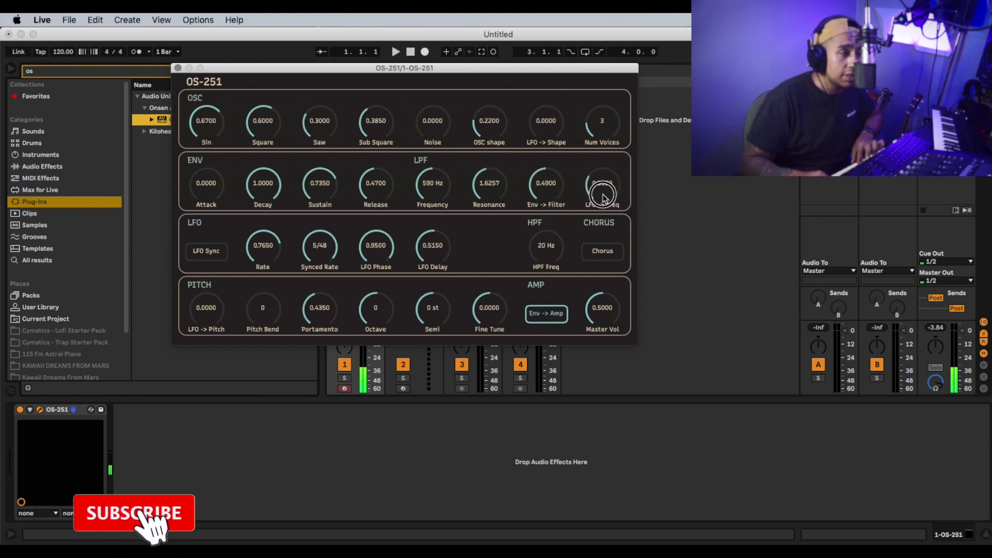
# Try LFO Sync on and off again, and set the LFO Rate to 0.74 and Synced Rate to 29/48.
pyautogui.click(216, 254)
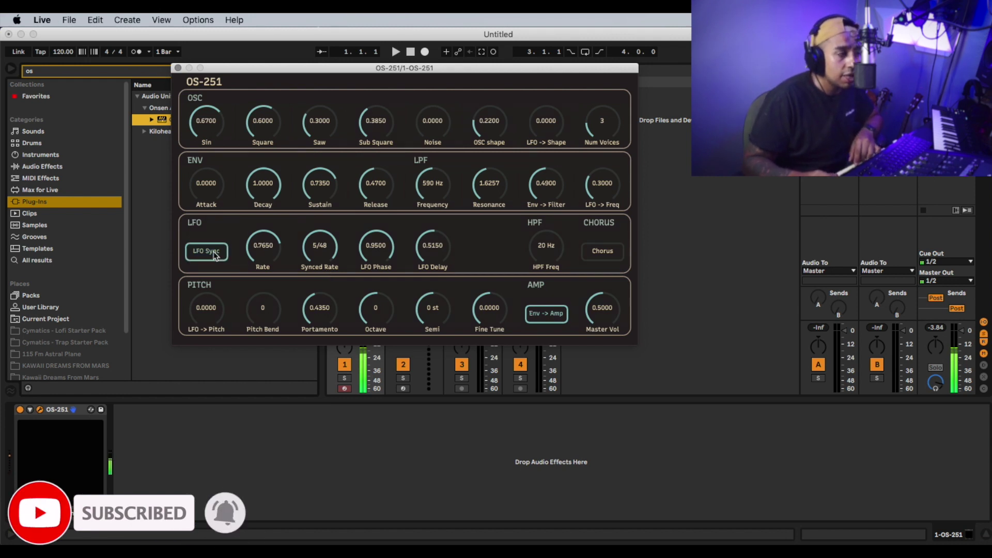
pyautogui.click(202, 265)
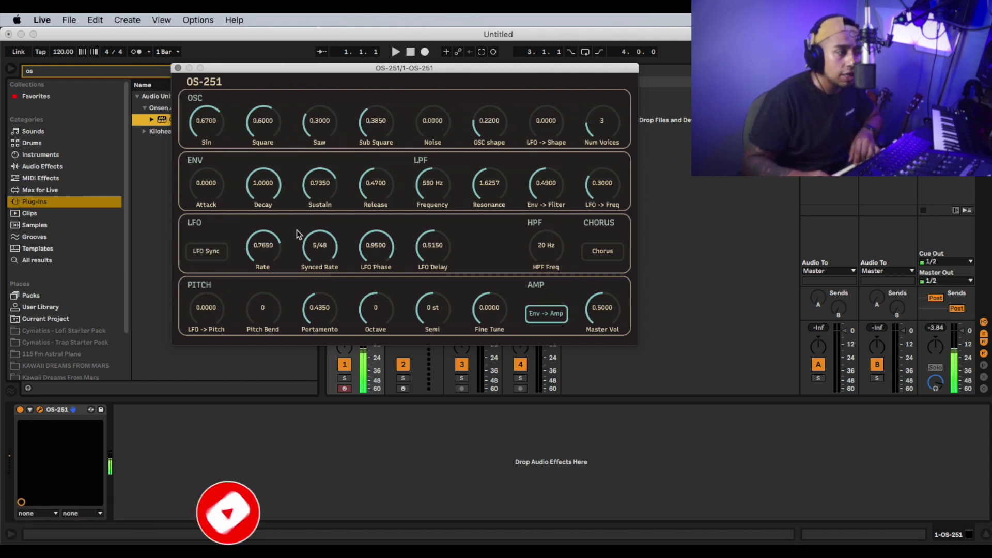
pyautogui.moveTo(266, 250); pyautogui.dragTo(333, 278)
pyautogui.click(323, 303)
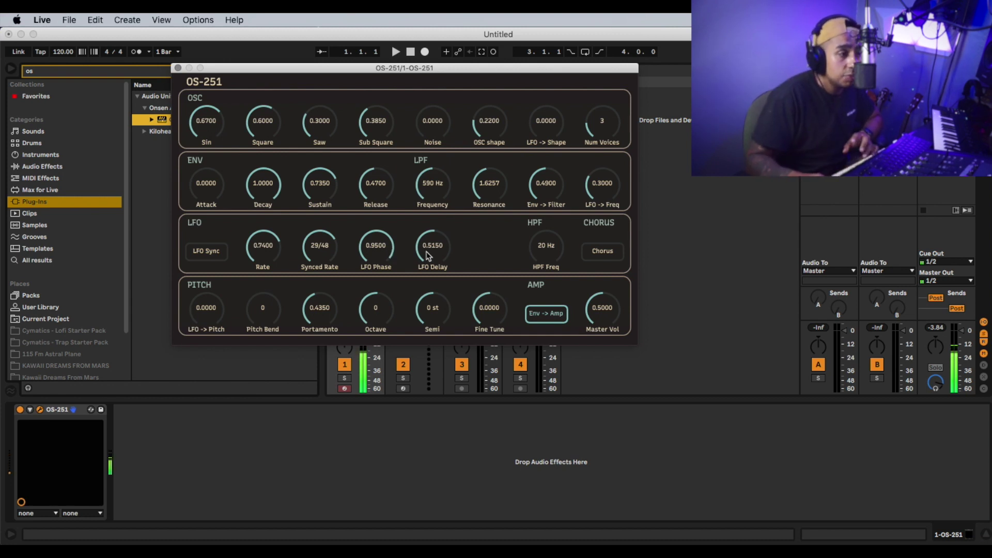
# Sweep both filters, opening the low-pass Frequency to 20000 Hz and setting the high-pass HPF Freq to 143 Hz.
pyautogui.moveTo(530, 247); pyautogui.dragTo(550, 207)
pyautogui.moveTo(561, 251); pyautogui.dragTo(532, 212)
pyautogui.moveTo(433, 182); pyautogui.dragTo(429, 302)
pyautogui.moveTo(433, 189); pyautogui.dragTo(454, 39)
pyautogui.moveTo(545, 247); pyautogui.dragTo(540, 275)
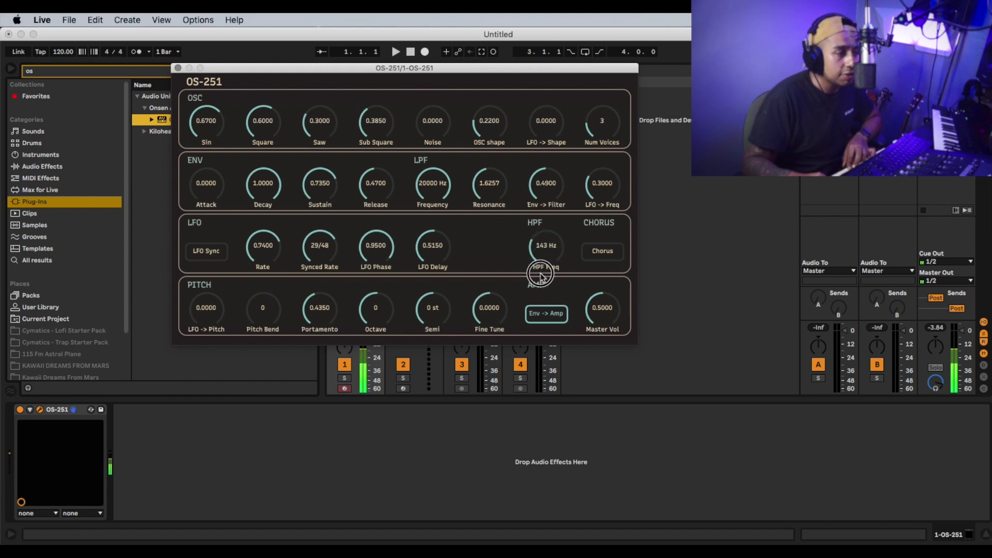
# Try the Chorus effect on and off, leaving it disabled.
pyautogui.click(589, 253)
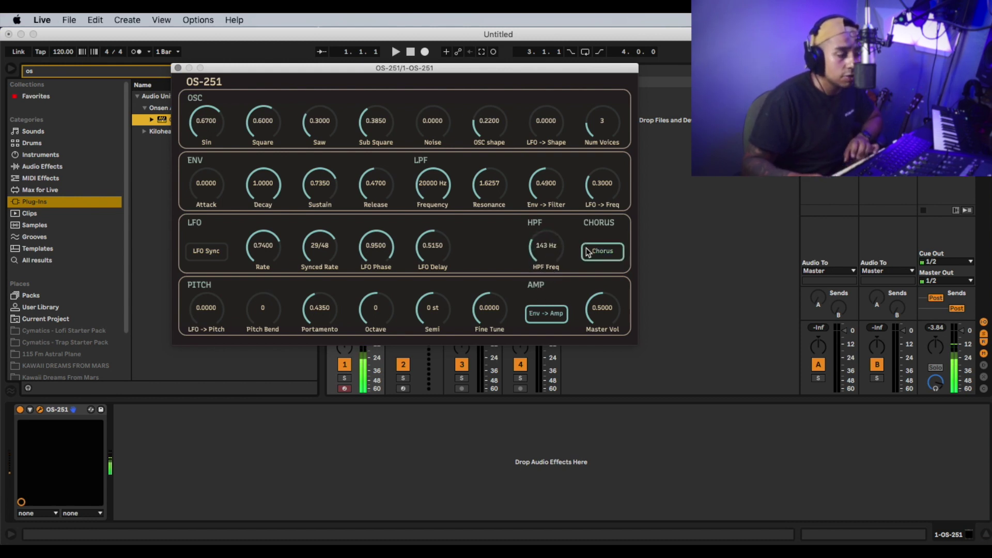
pyautogui.click(588, 252)
pyautogui.click(588, 252)
pyautogui.click(588, 252)
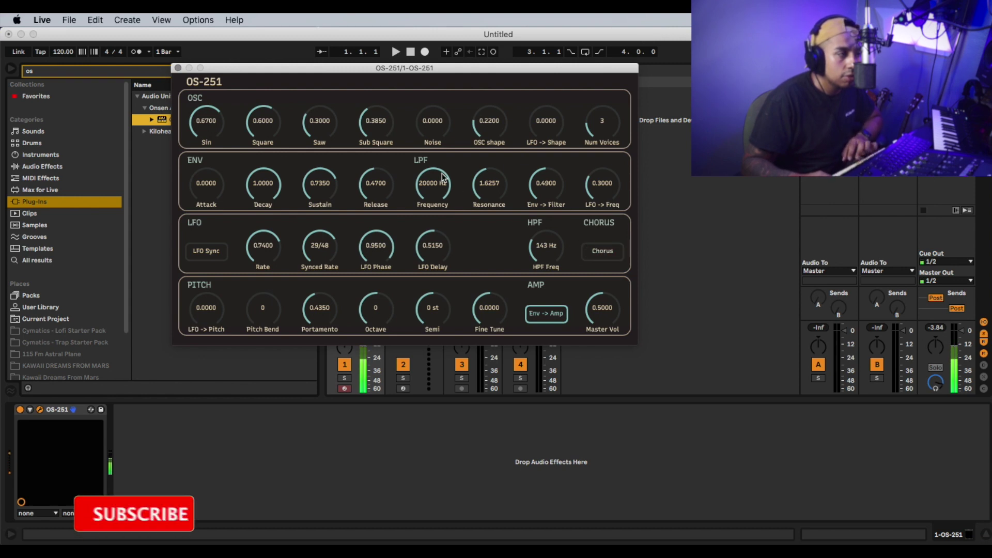
# Set Pitch Bend to 7, Portamento to 0.74, Octave to 1, Semi to 2 st, Fine Tune to 0.14 and Master Vol to 0.455.
pyautogui.moveTo(380, 327); pyautogui.dragTo(381, 287)
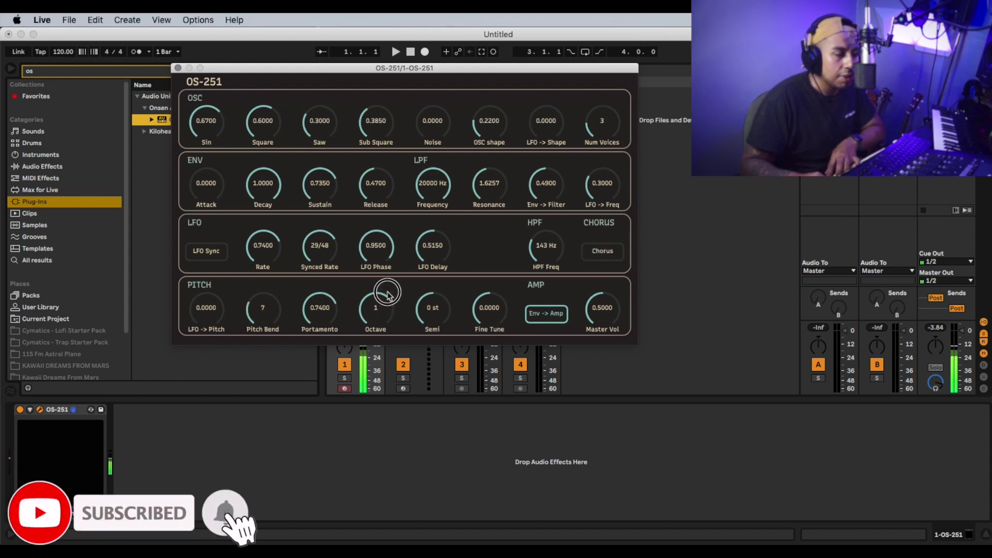
pyautogui.moveTo(442, 277); pyautogui.dragTo(491, 304)
pyautogui.moveTo(586, 319); pyautogui.dragTo(610, 324)
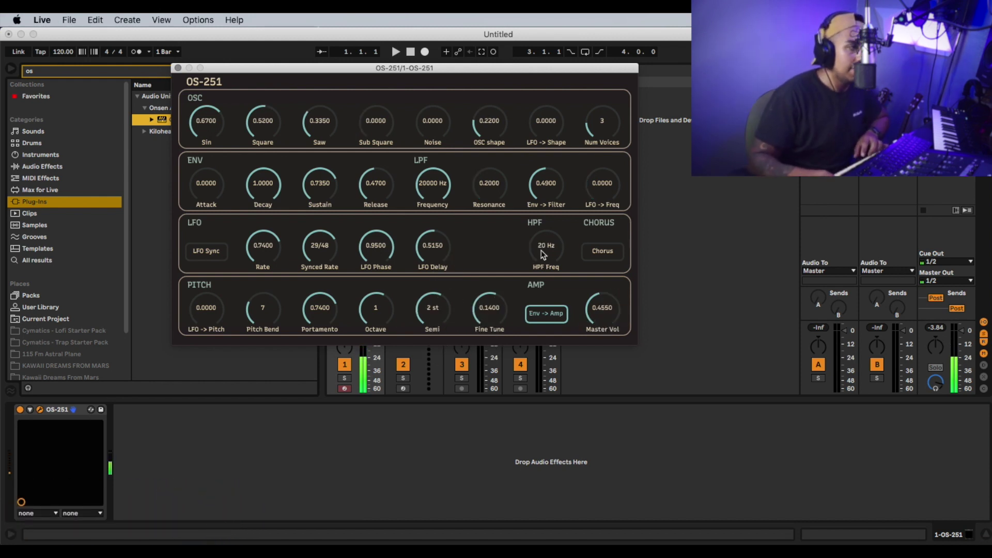
# Sweep the Sin, Square and Saw oscillator levels, settling on Sin 0.8, Square 0.495 and Saw 0.29.
pyautogui.moveTo(192, 121); pyautogui.dragTo(196, 199)
pyautogui.moveTo(258, 144); pyautogui.dragTo(272, 92)
pyautogui.moveTo(316, 124); pyautogui.dragTo(326, 82)
pyautogui.moveTo(247, 122); pyautogui.dragTo(268, 181)
pyautogui.moveTo(328, 122); pyautogui.dragTo(321, 165)
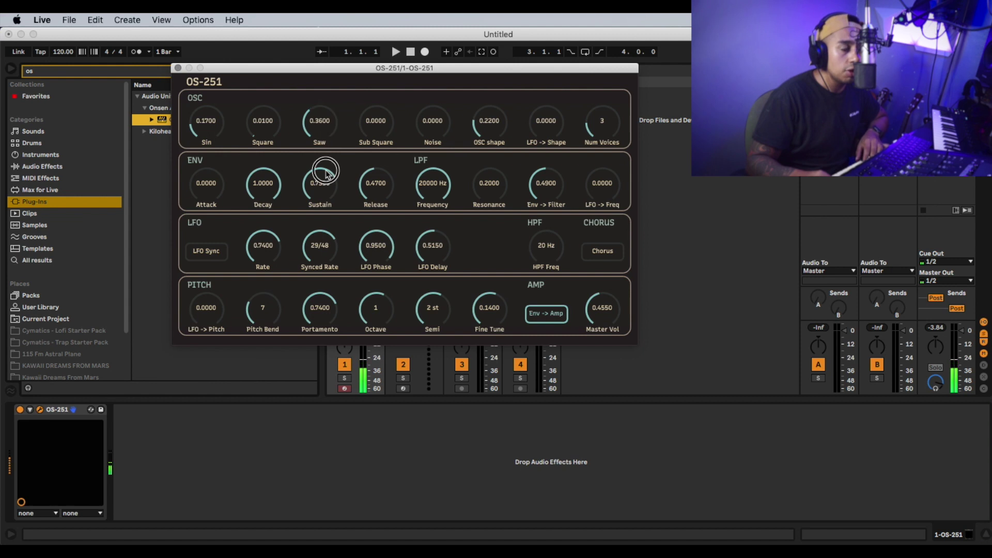
pyautogui.moveTo(222, 134); pyautogui.dragTo(226, 61)
pyautogui.moveTo(278, 133); pyautogui.dragTo(291, 85)
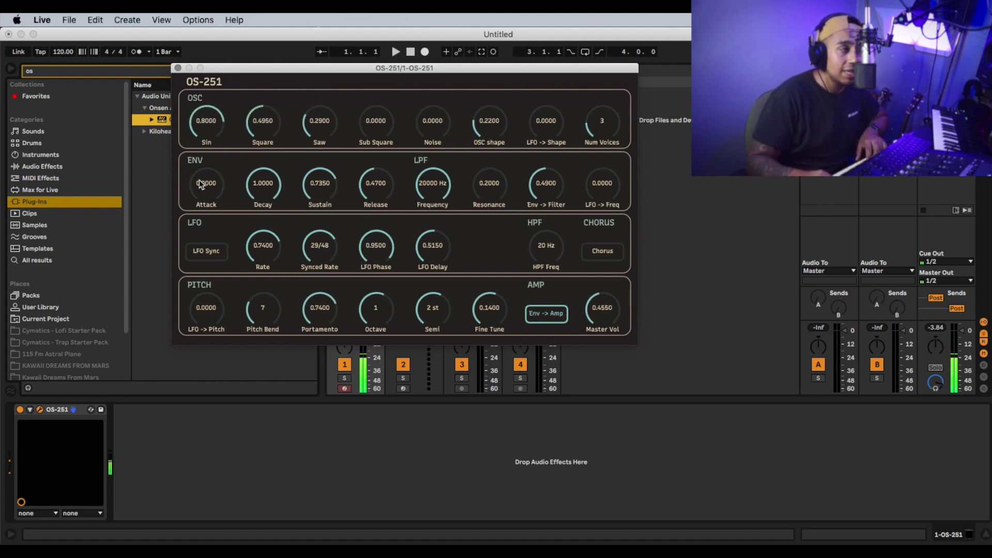